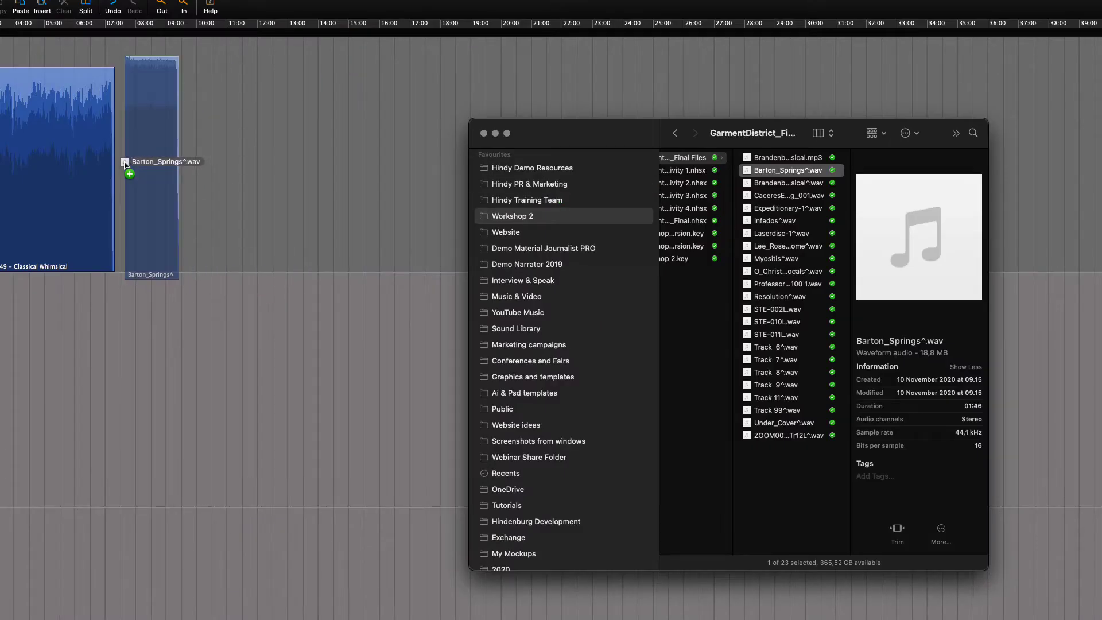
Step: Place an audio clip on Track 1, lengthen it, and save the MP3 export as My First Export.mp3
{"action": "left_click_drag", "start_coordinate": [556, 190], "coordinate": [129, 168]}
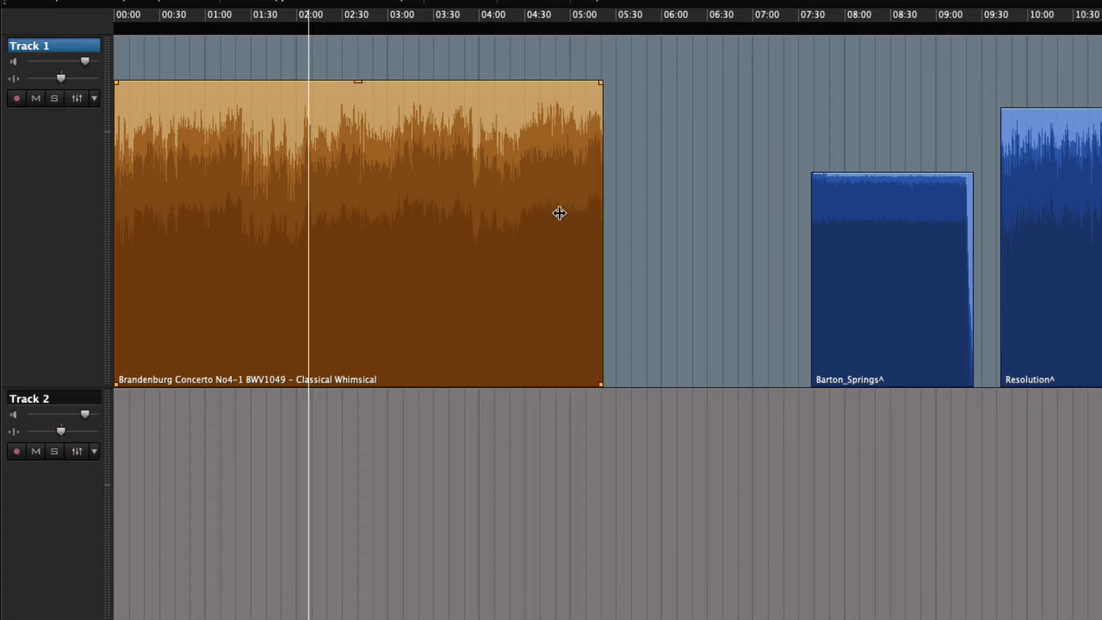
{"action": "left_click_drag", "start_coordinate": [558, 213], "coordinate": [706, 219]}
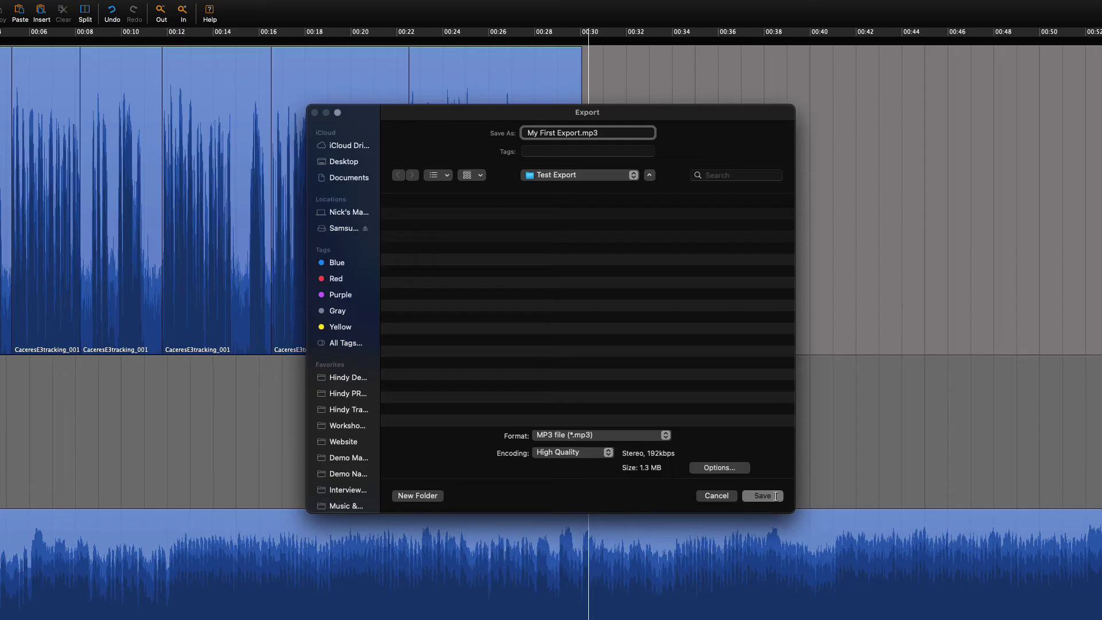
{"action": "left_click", "coordinate": [776, 498]}
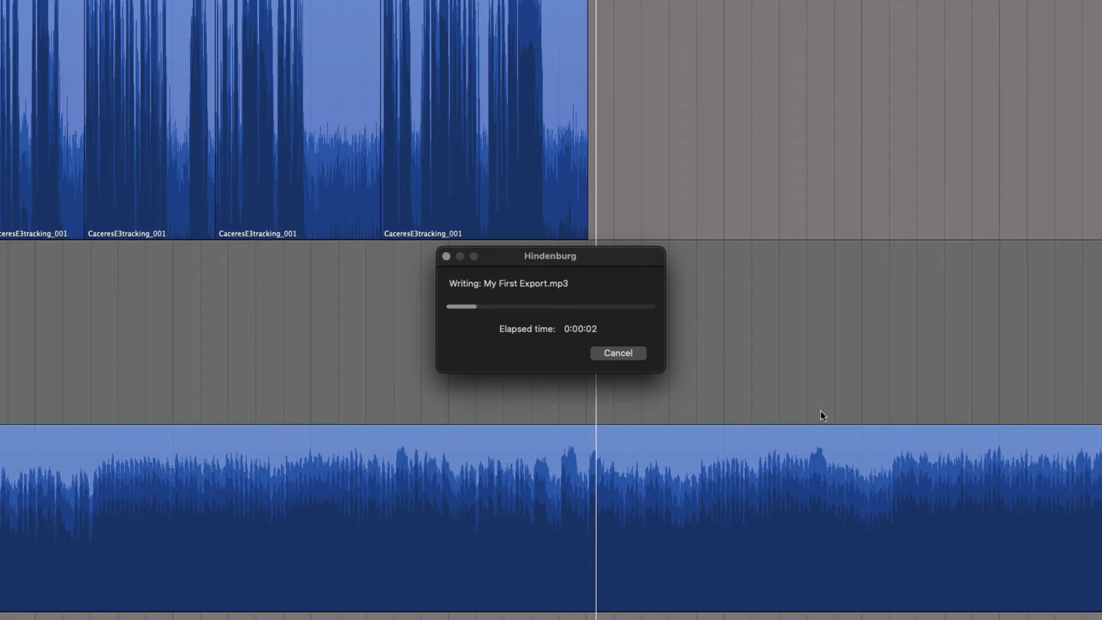